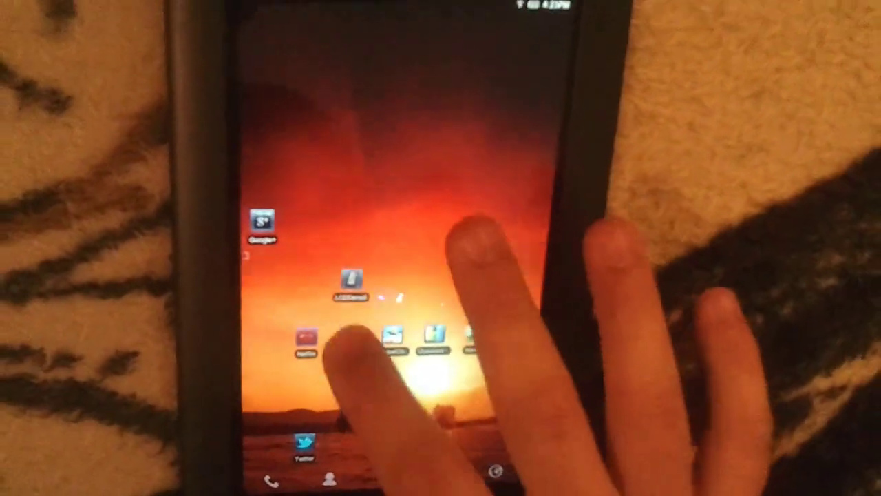
- Set SetCPU's Max slider to 1200 MHz, leaving the minimum at 300 MHz
click(341, 368)
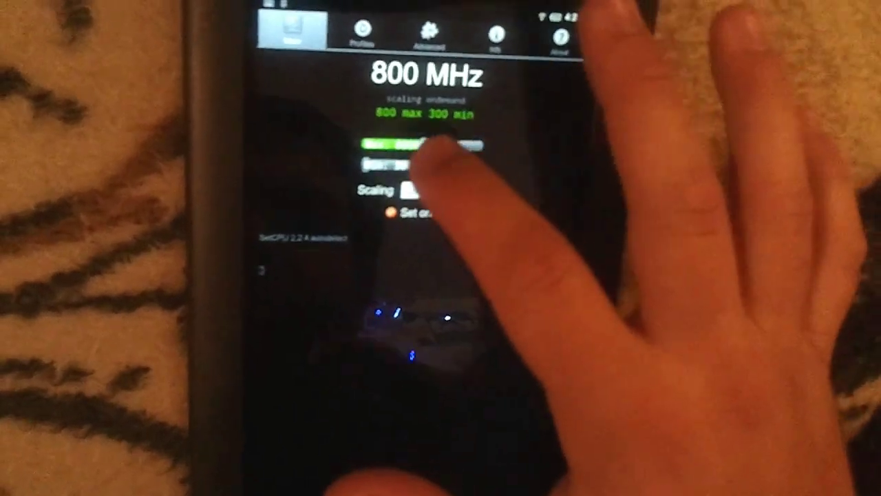
drag(406, 131, 461, 131)
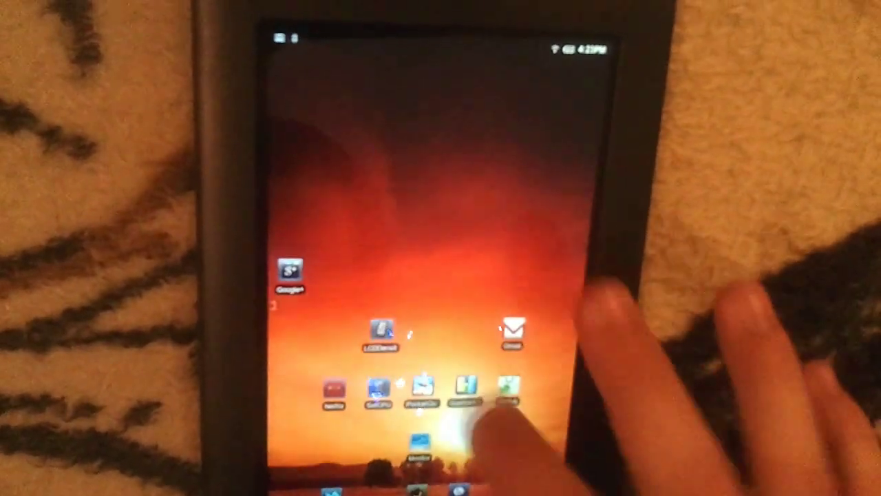
click(467, 394)
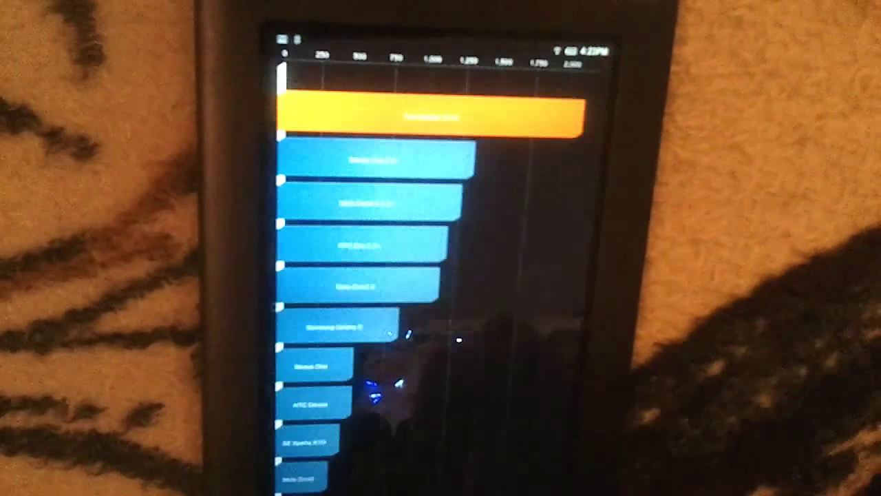